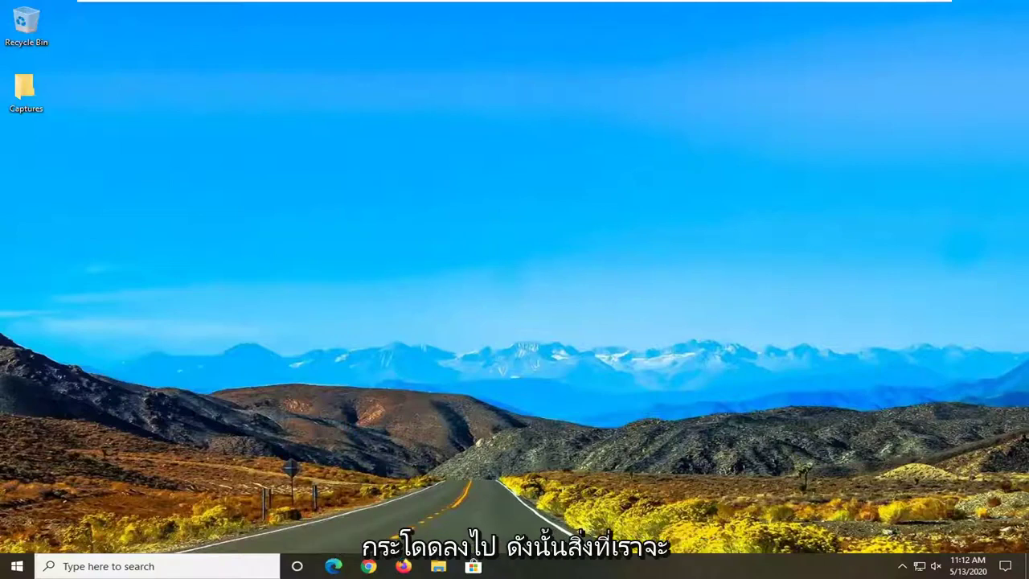
- Launch System Properties by searching sysdm.cpl from the Start menu
click(17, 566)
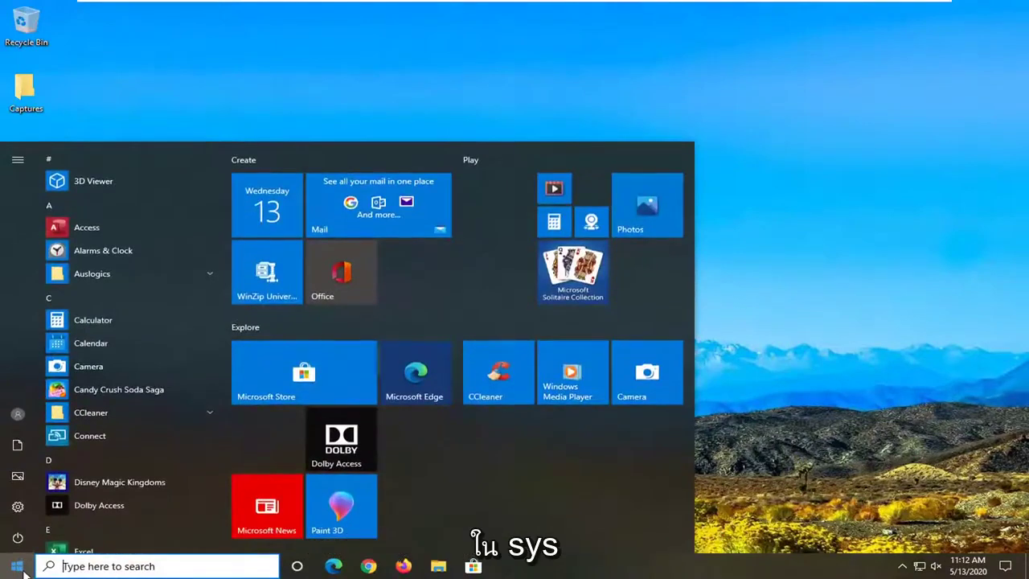
text(sys)
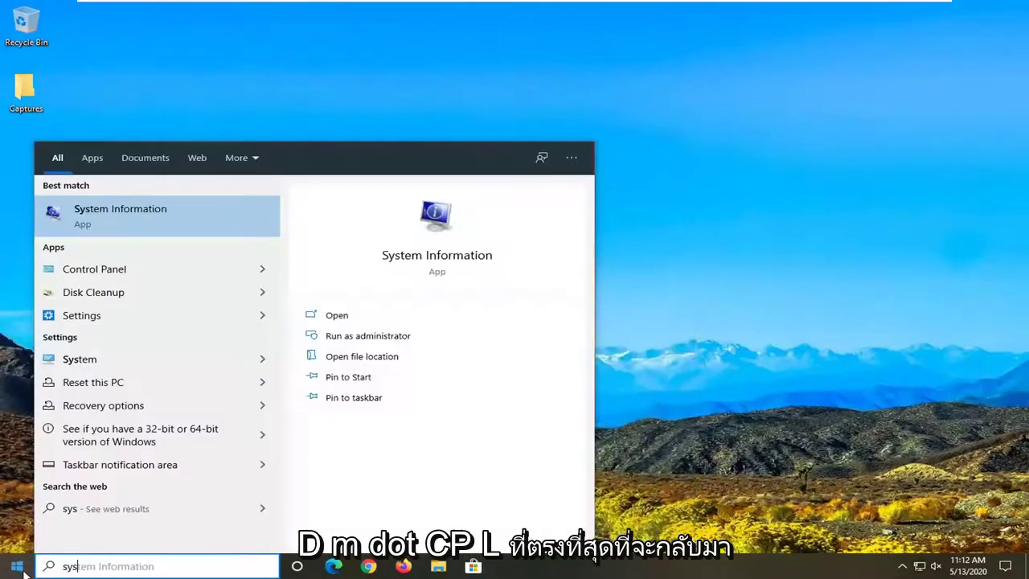
text(dm.cpl)
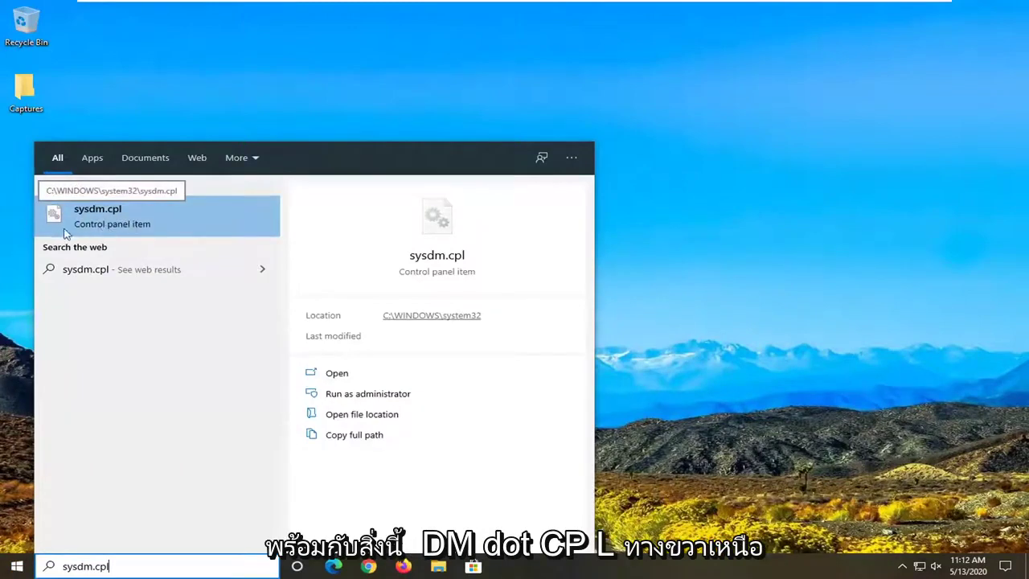
click(110, 228)
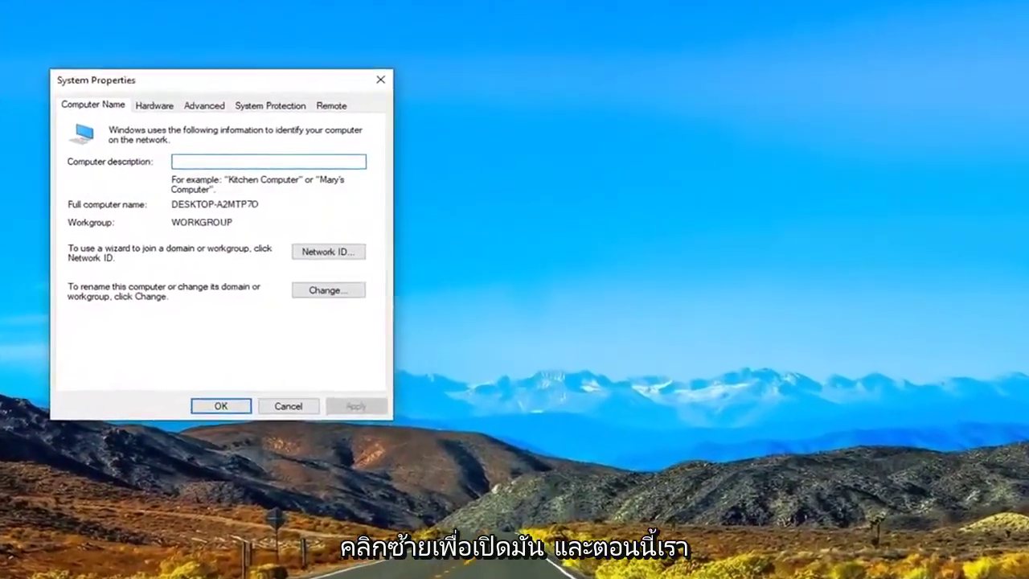
- On the Remote tab, enable 'Allow remote connections to this computer'
drag(265, 81, 570, 92)
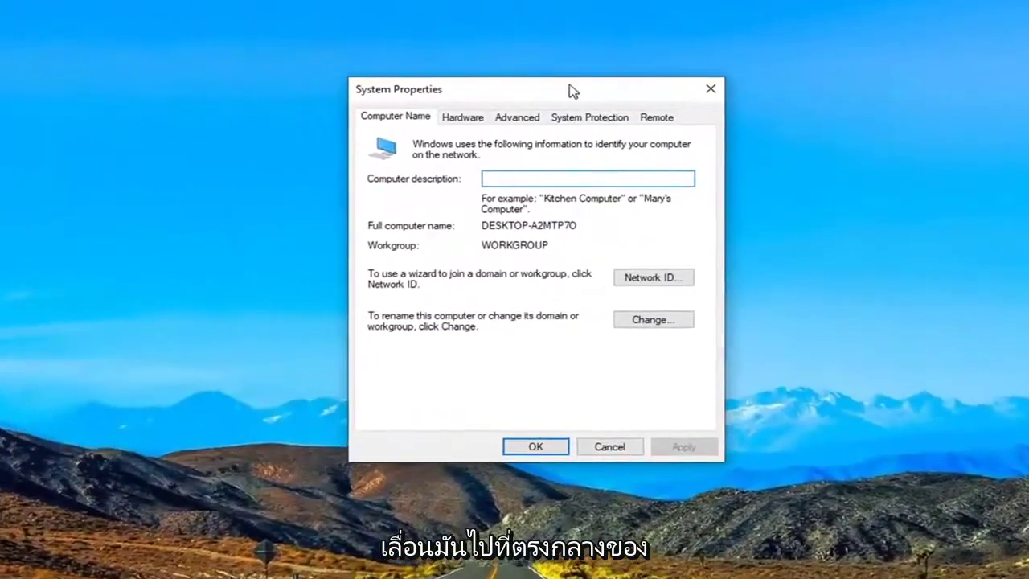
click(652, 119)
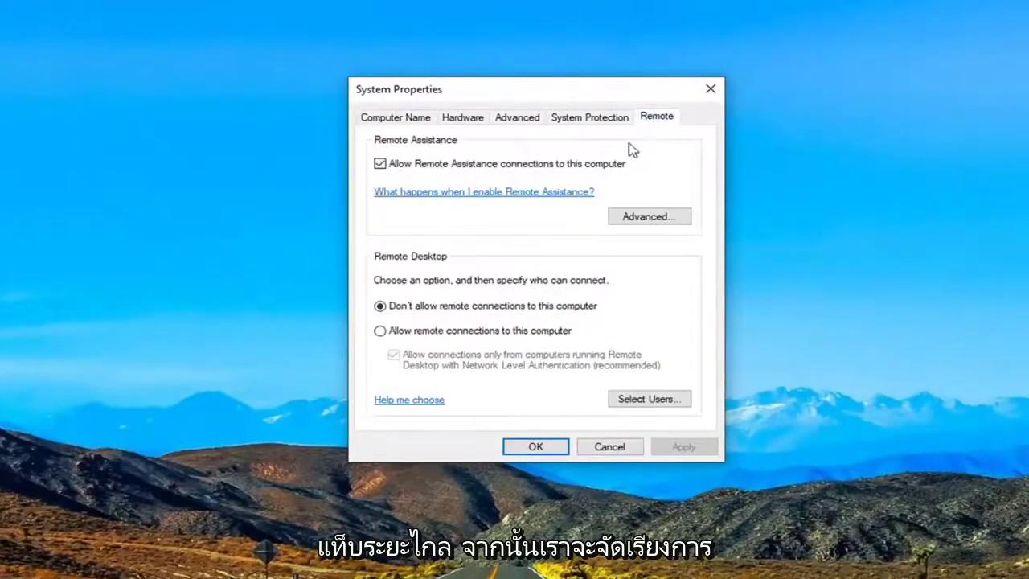
click(406, 333)
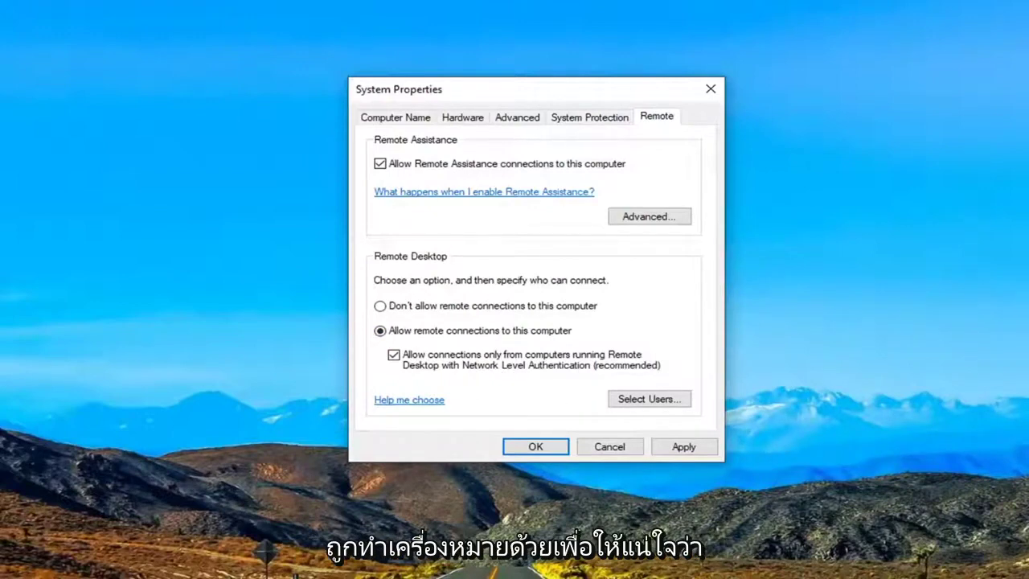
- Add Everyone as a Remote Desktop user, resolving the typed 'everyone' with Check Names
click(650, 401)
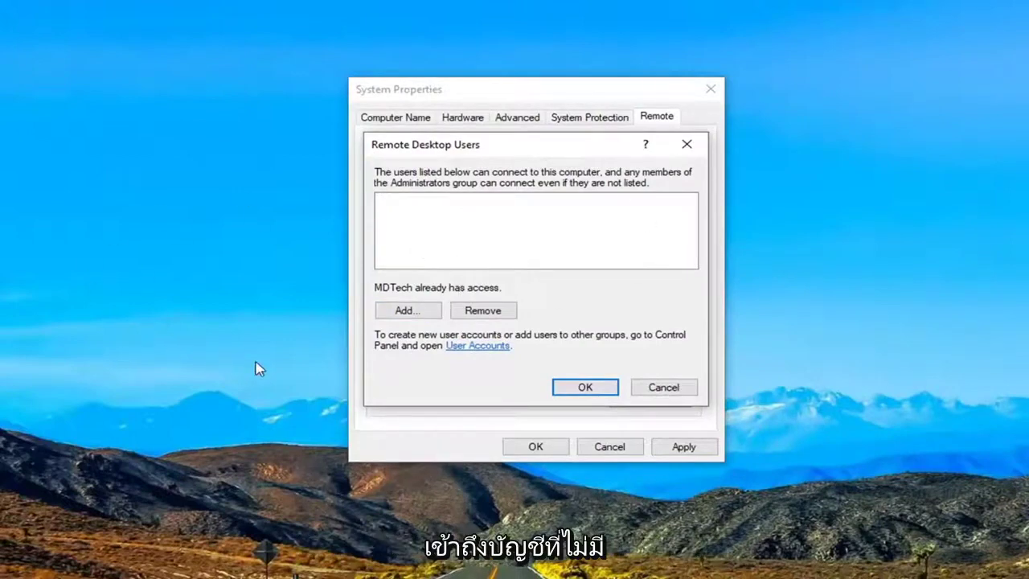
click(401, 314)
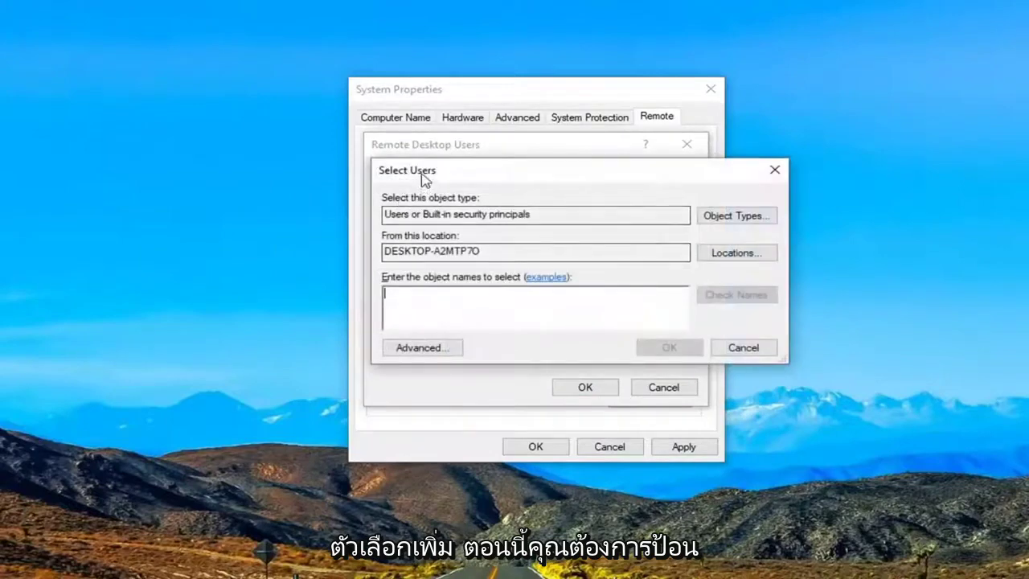
drag(424, 179, 384, 187)
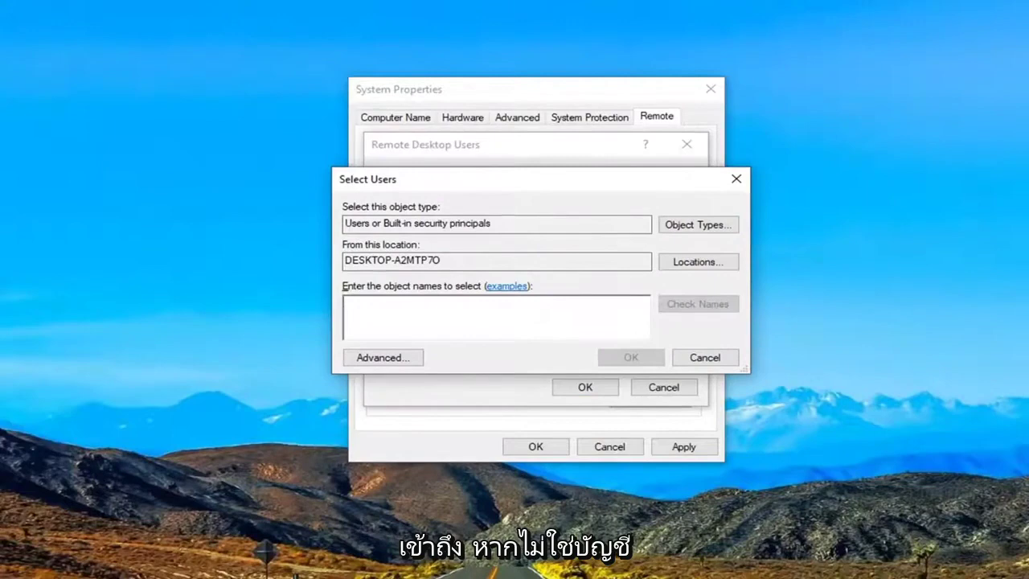
drag(543, 187, 531, 353)
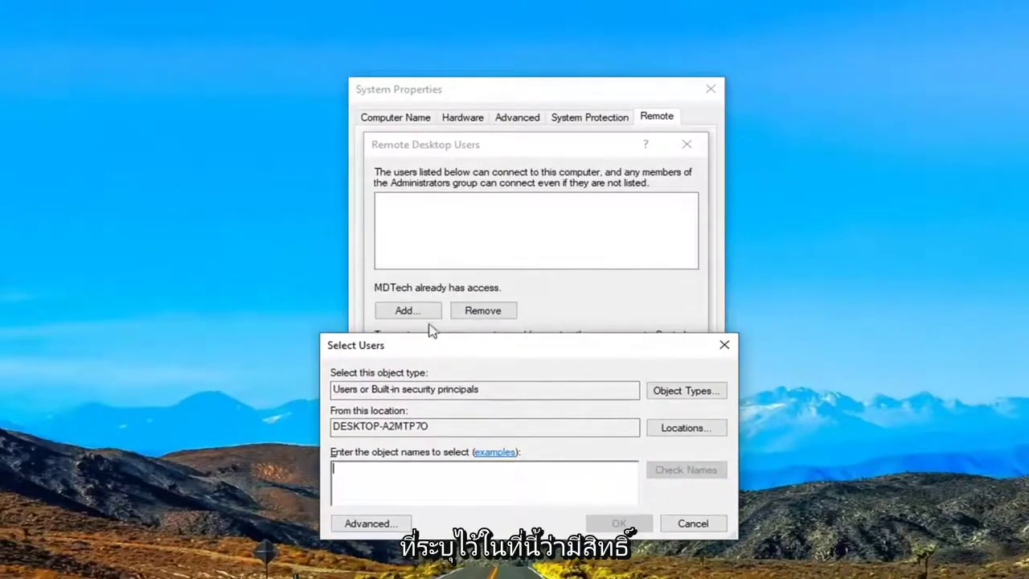
drag(463, 348, 470, 213)
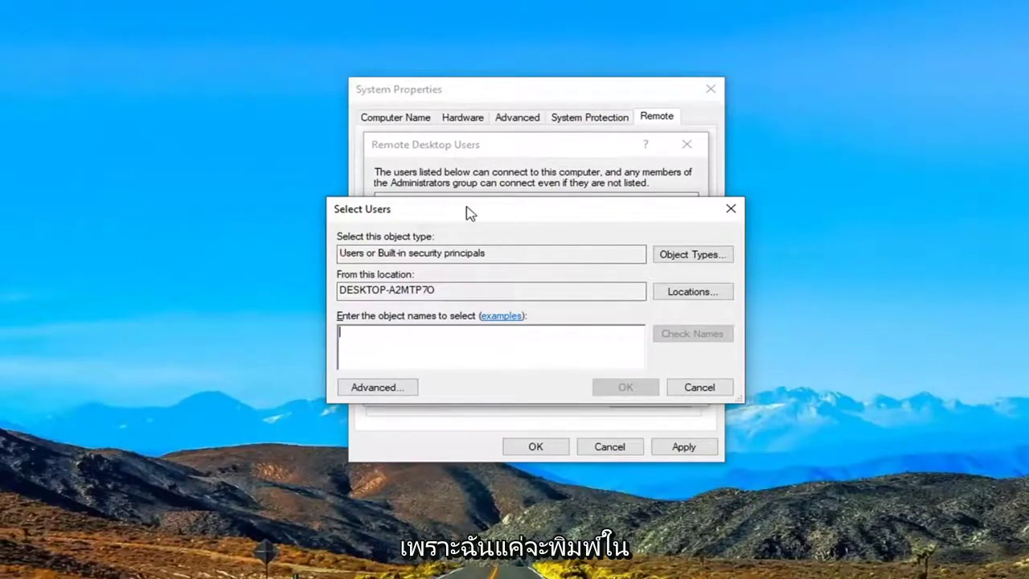
text(everyone)
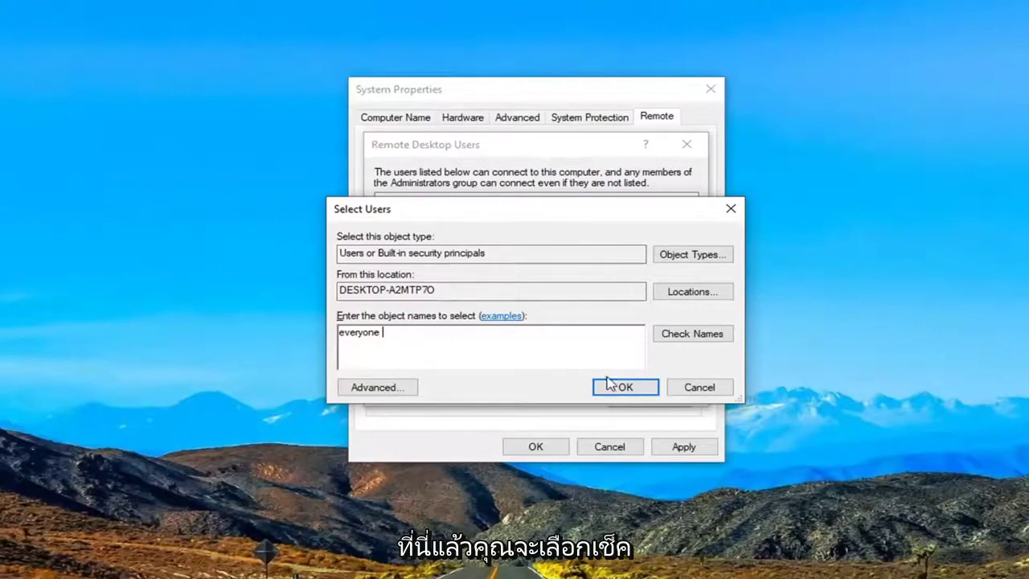
click(693, 337)
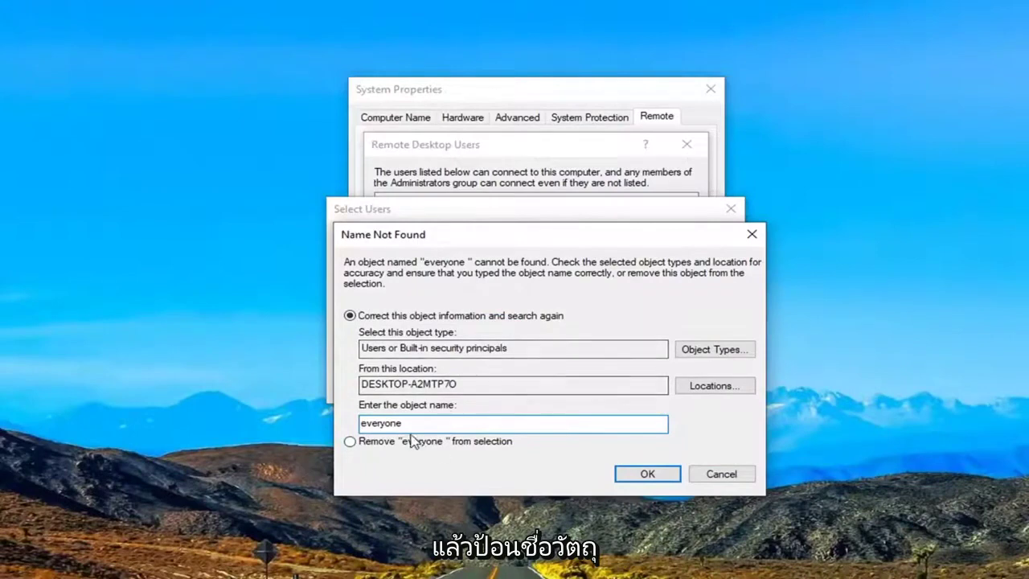
click(635, 475)
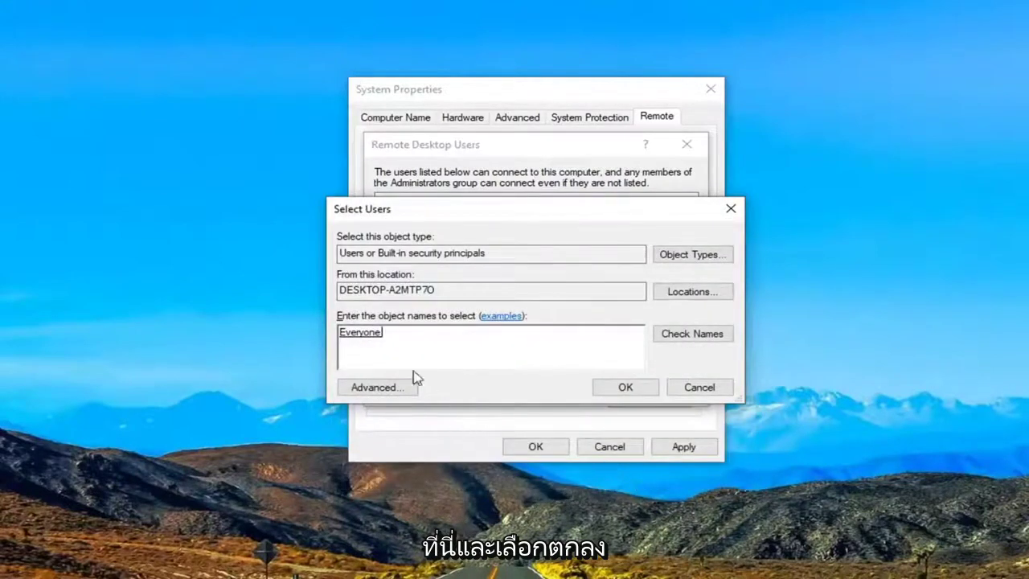
click(624, 387)
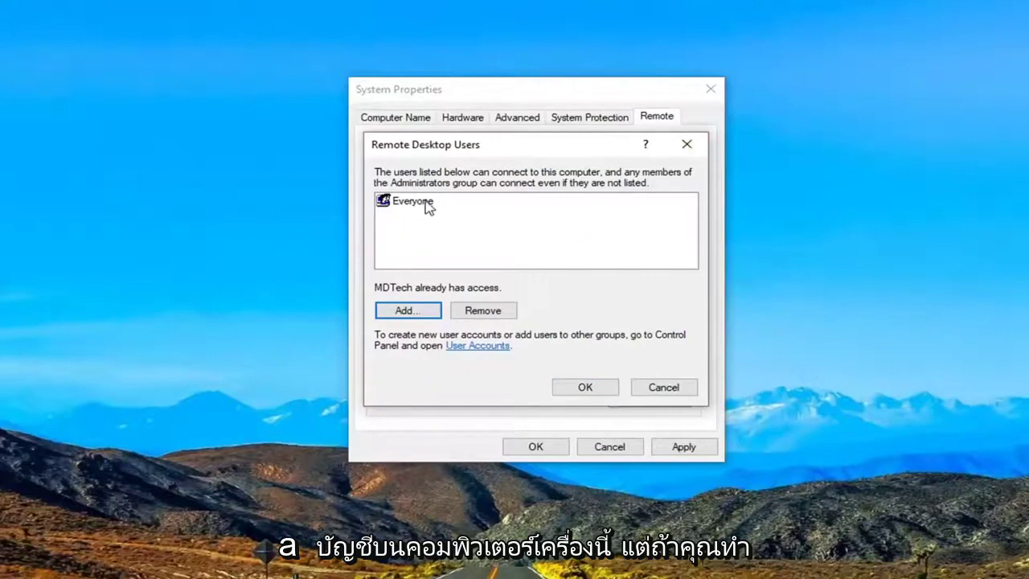
- Confirm the Remote Desktop Users list with Everyone and apply the remote connection settings
click(413, 202)
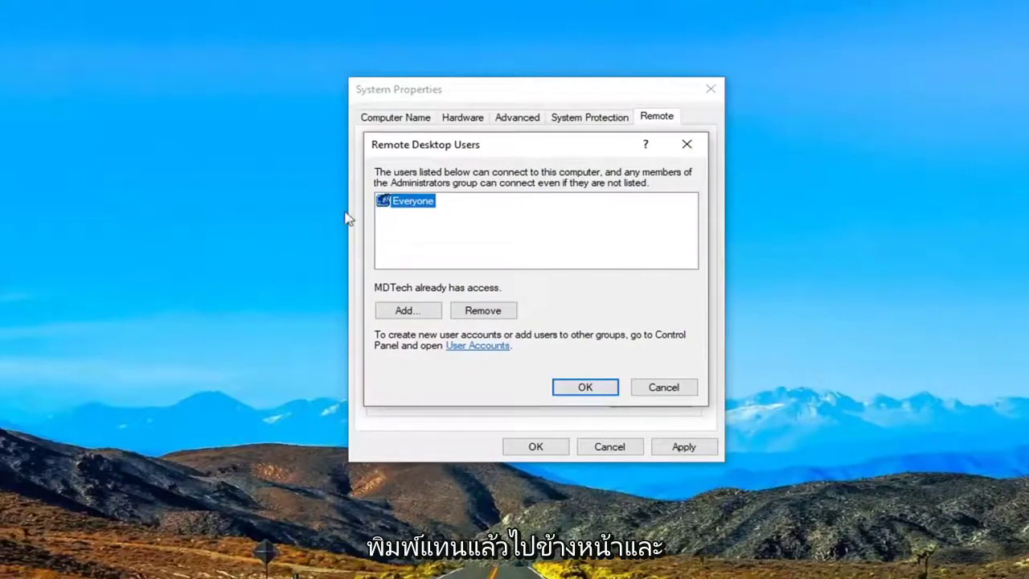
click(585, 389)
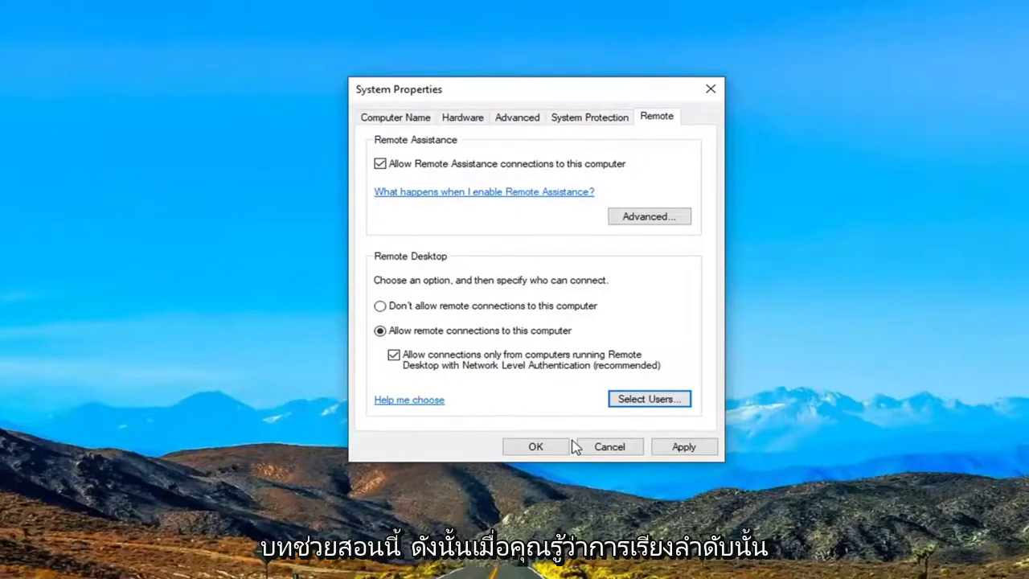
click(672, 451)
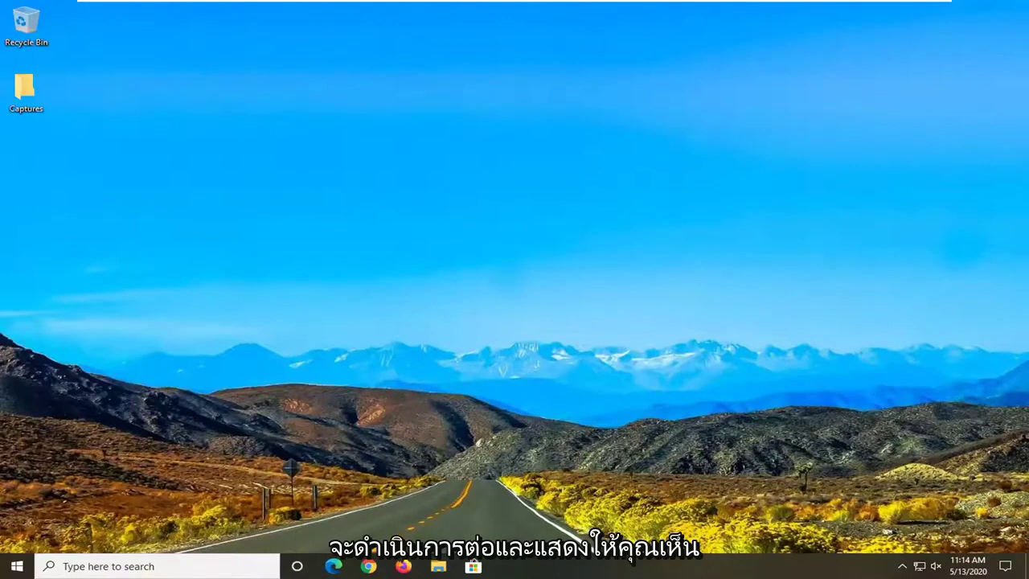
- Launch Command Prompt as administrator from a cmd search, approving the UAC prompt
click(17, 565)
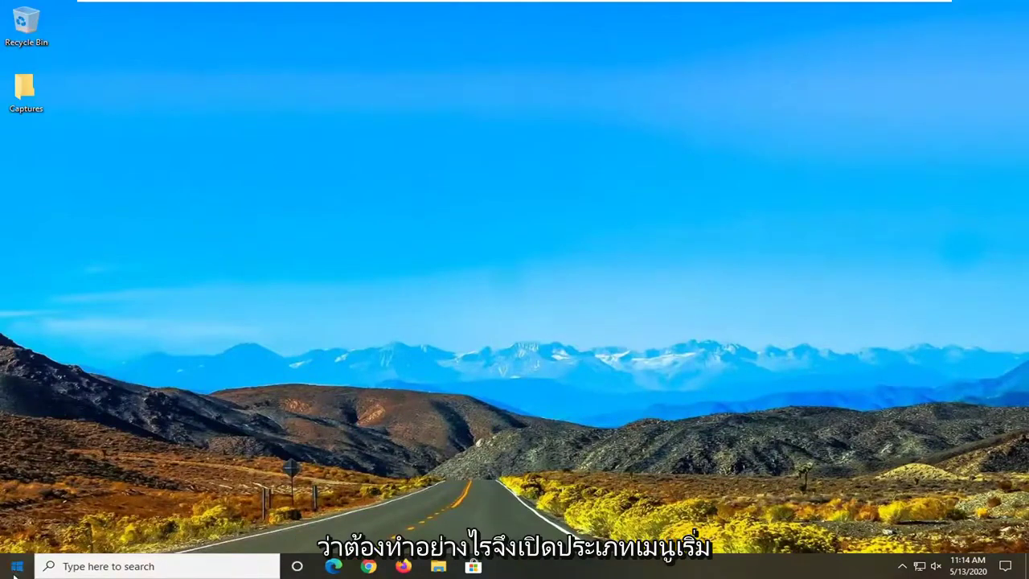
text(cmd)
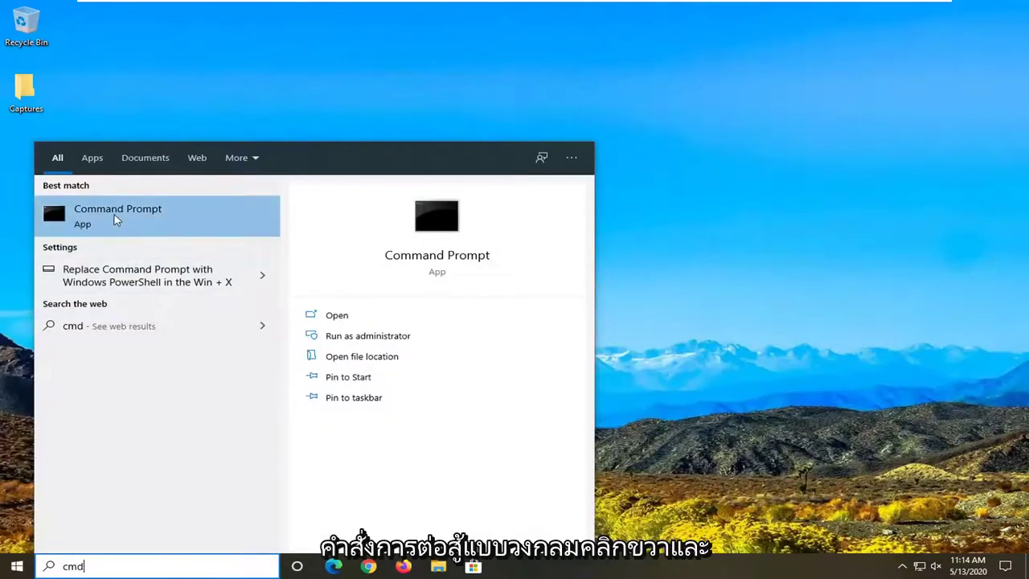
right_click(95, 215)
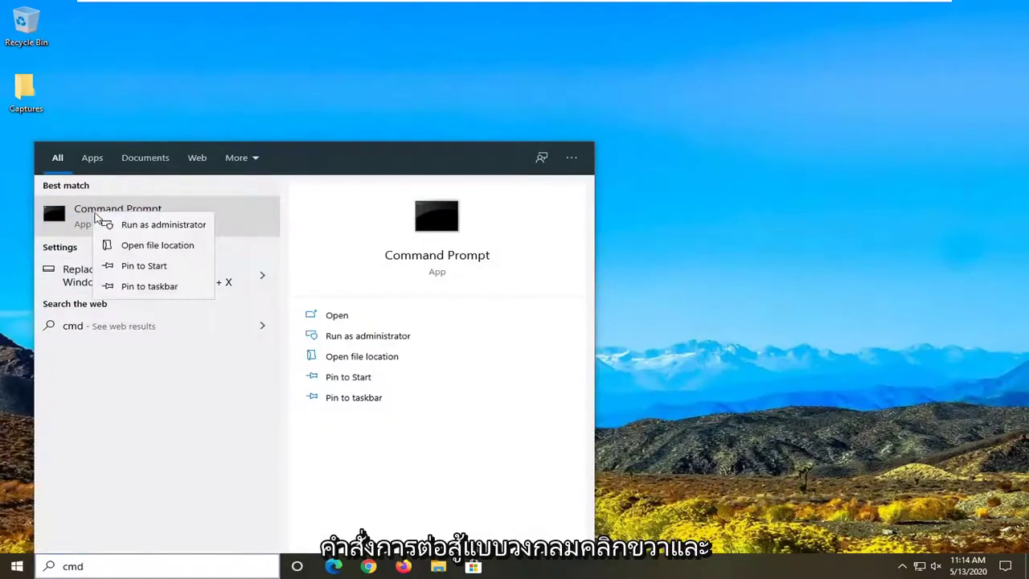
click(164, 225)
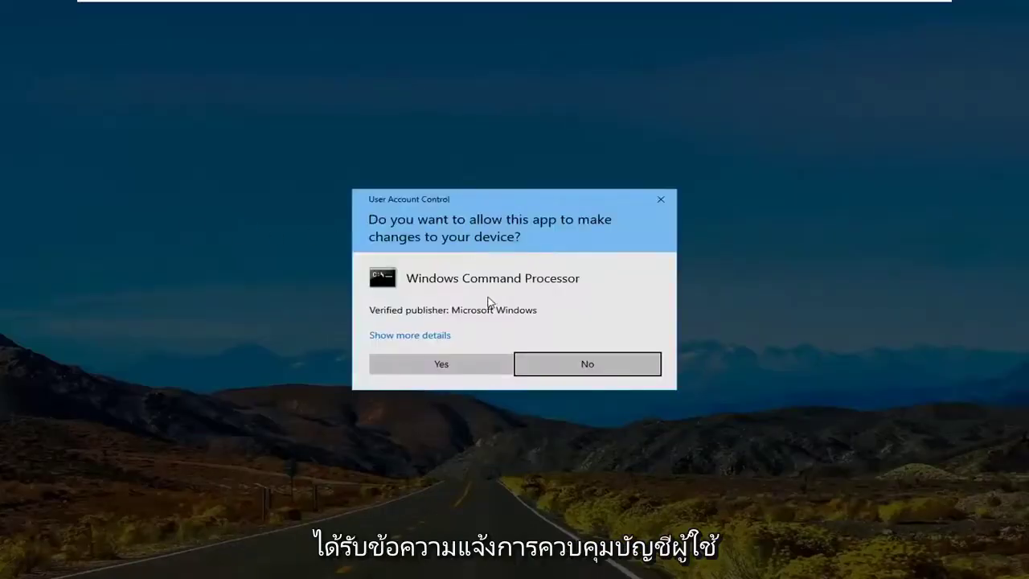
click(404, 354)
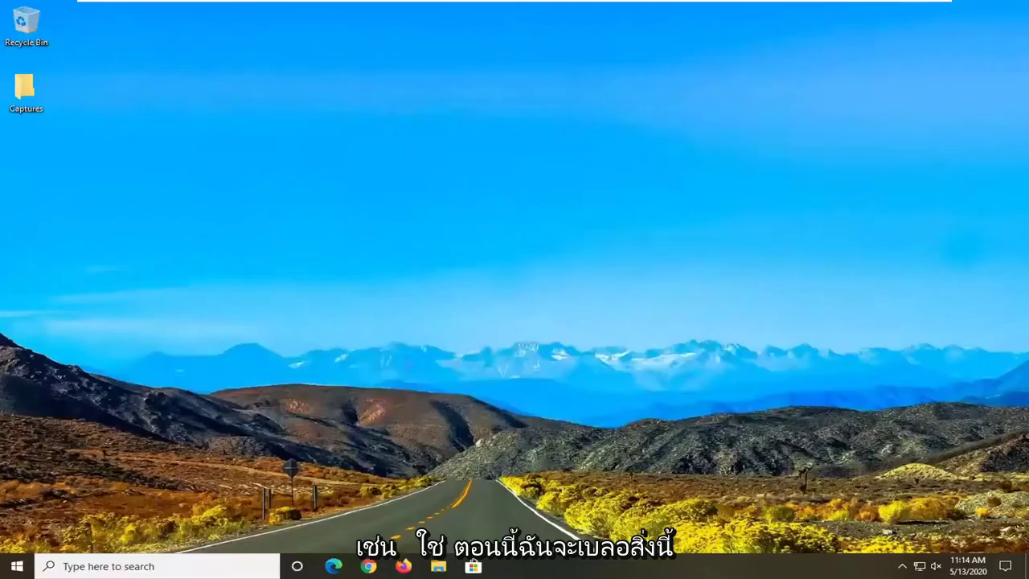
drag(290, 111, 311, 108)
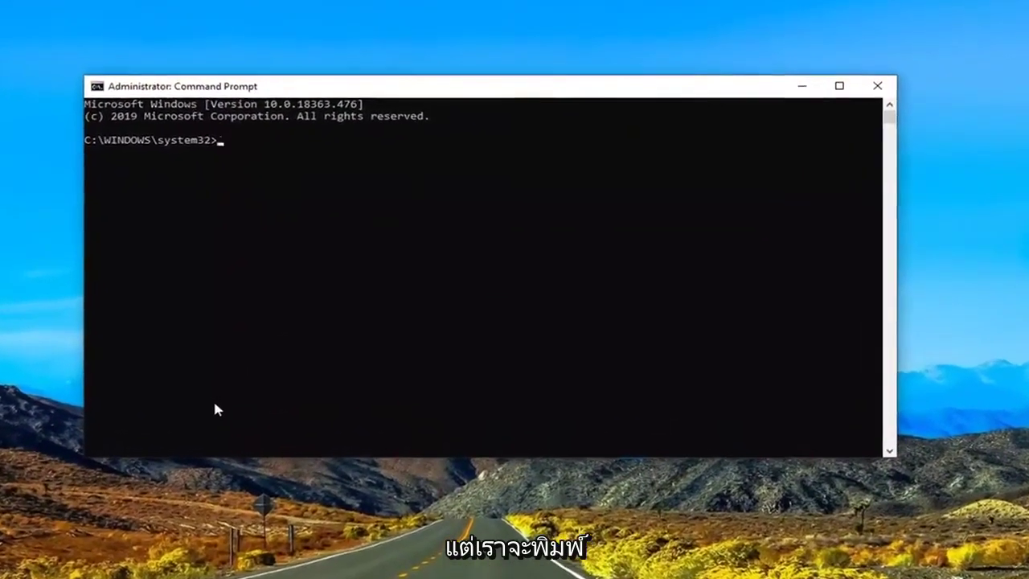
- Run ipconfig to list the Ethernet0 adapter's IP configuration
text(ipconfig)
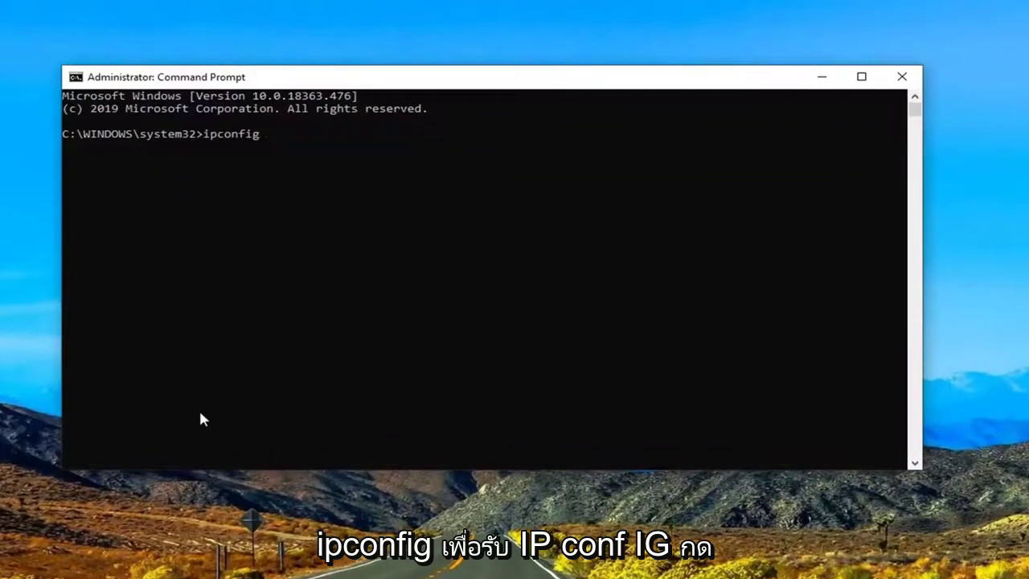
key(Return)
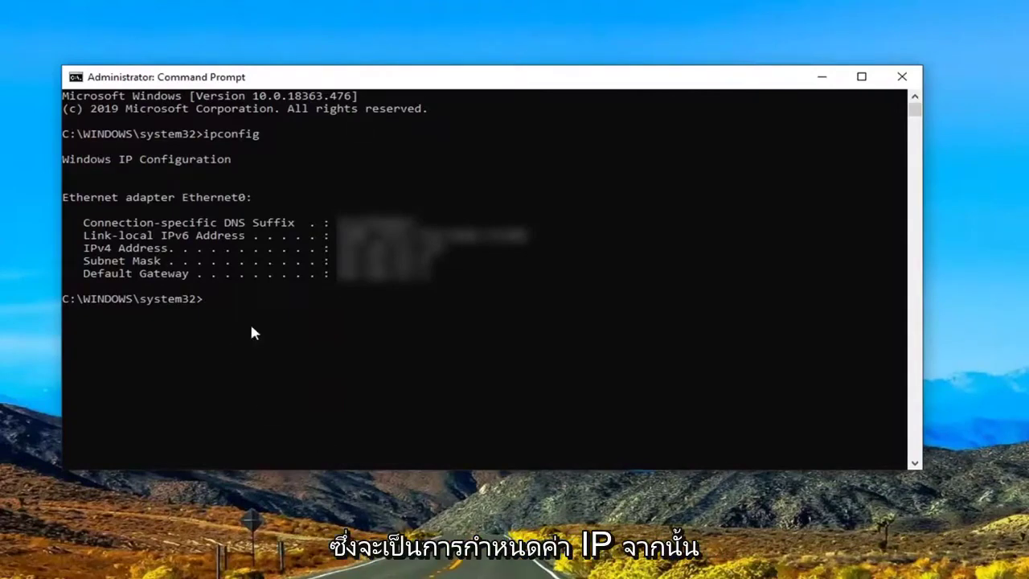
- Run ipconfig /flushdns to clear the DNS resolver cache
text(ipconfig )
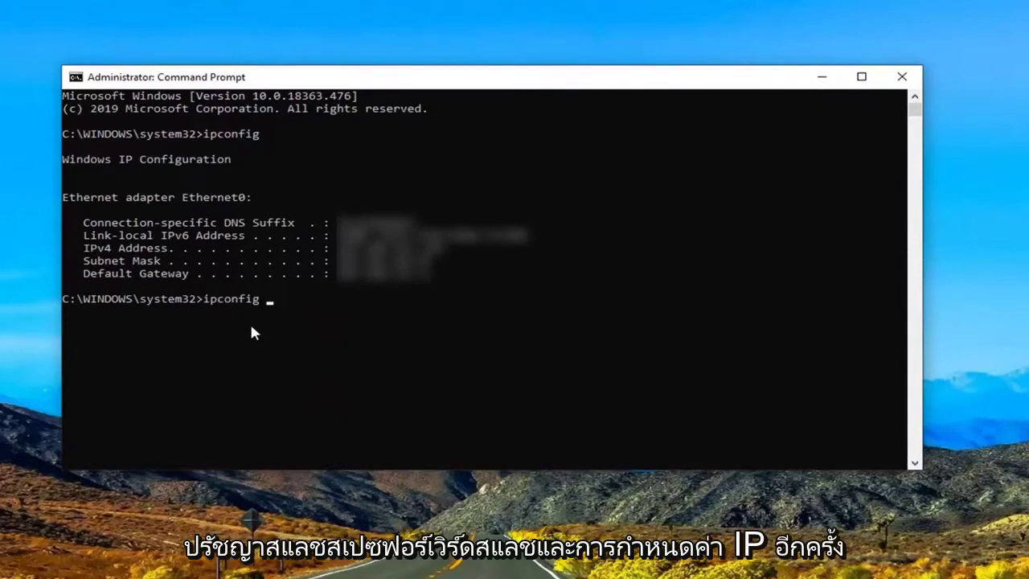
text(/flushdns)
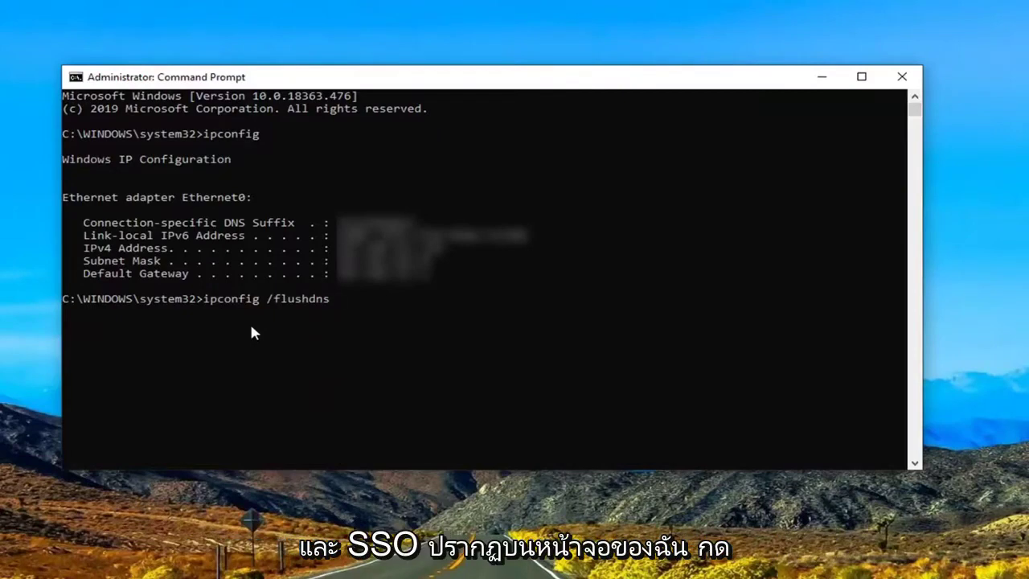
key(Return)
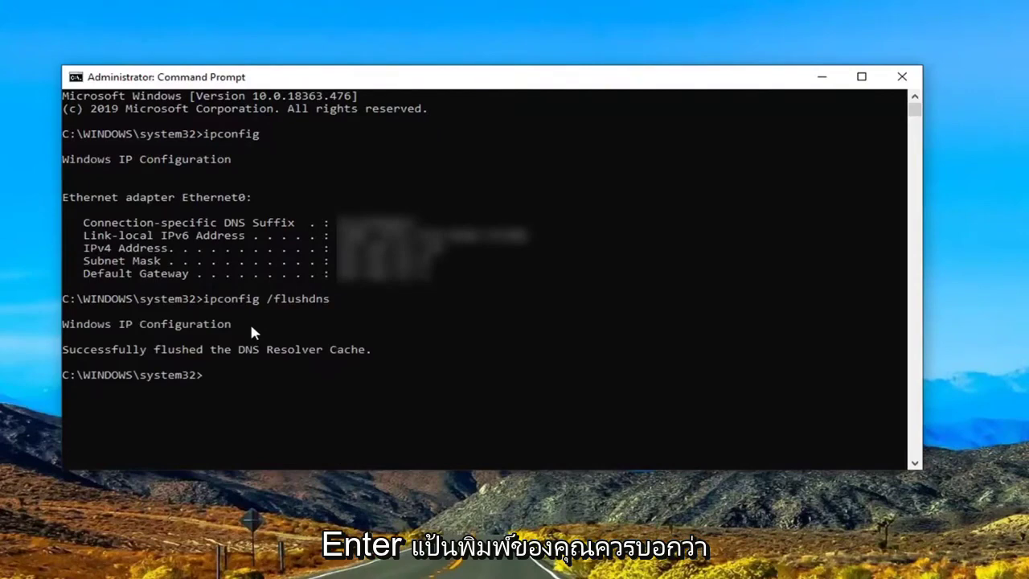